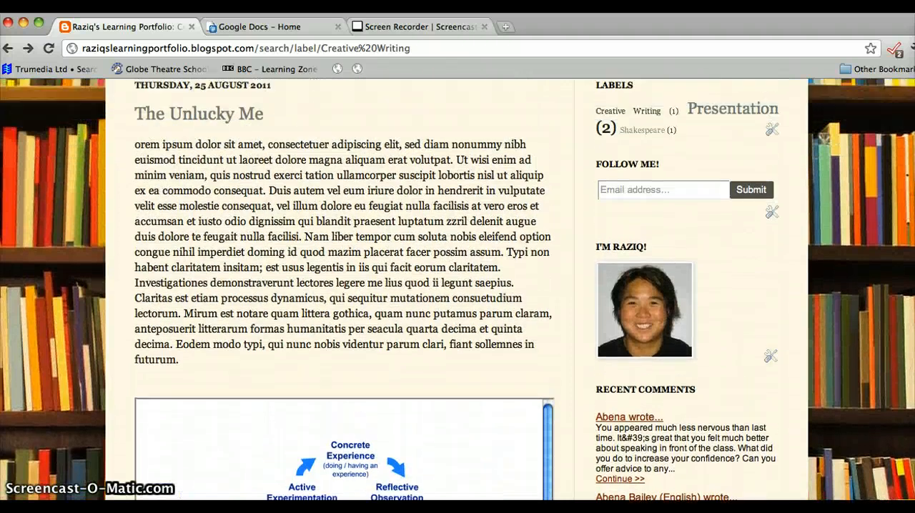
{"action": "scroll", "coordinate": [458, 289], "scroll_direction": "up", "scroll_amount": 2}
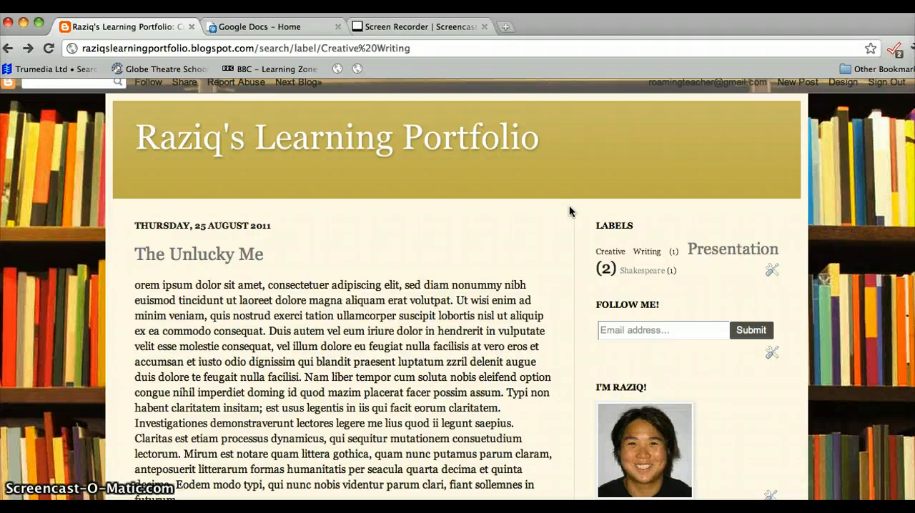
- Start a new blog post titled Tester and paste the Lorem ipsum text into its body
{"action": "left_click", "coordinate": [796, 83]}
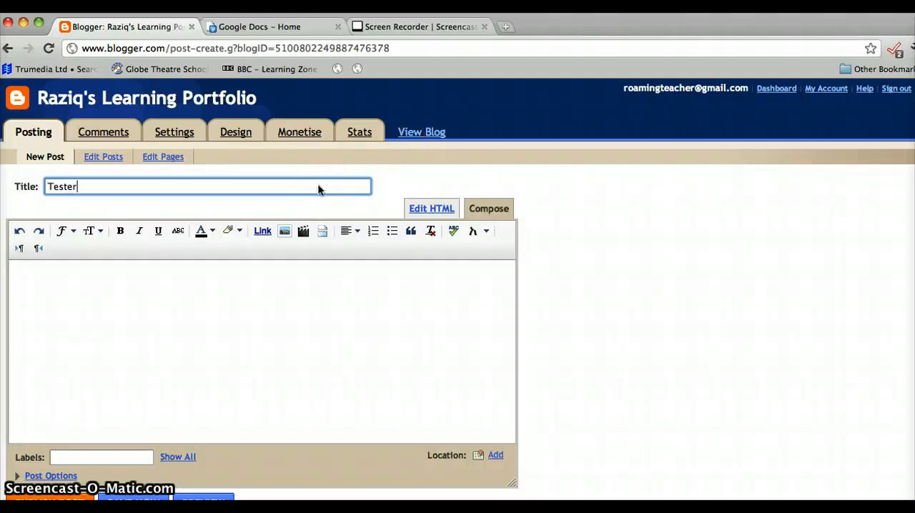
{"action": "left_click", "coordinate": [301, 273]}
{"action": "type", "text": "Lorem ipsum dolor sit amet, consectetuer adipiscing elit, sed diam nonummy nibh euismod tincidunt ut laoreet dolore magna aliquam erat volutpat. Ut wisi enim ad minim veniam, quis nostrud exerci tation ullamcorper suscipit lobortis nisl ut aliquip ex ea commodo consequat. Duis autem vel eum iriure dolor in hendrerit in vulputate velit esse molestie consequat, vel illum dolore eu feugiat nulla facilisis at vero eros et accumsan et iusto odio dignissim qui blandit praesent luptatum zzril delenit augue duis dolore te feugait nulla facilisi. Nam liber tempor cum soluta nobis eleifend option congue nihil imperdiet doming id quod mazim placerat facer possim assum. Typi non habent claritatem insitam; est usus legentis in iis qui facit eorum claritatem. Investigationes demonstraverunt lectores legere me lius quod ii legunt saepius. Claritas est etiam processus dynamicus, qui sequitur mutationem consuetudium lectorum. Mirum est notare quam littera gothica, quam nunc putamus parum claram, anteposuerit litterarum formas humanitatis per seacula quarta decima et quinta decima. Eodem modo typi, qui nunc nobis videntur parum clari, fiant sollemnes in futurum."}
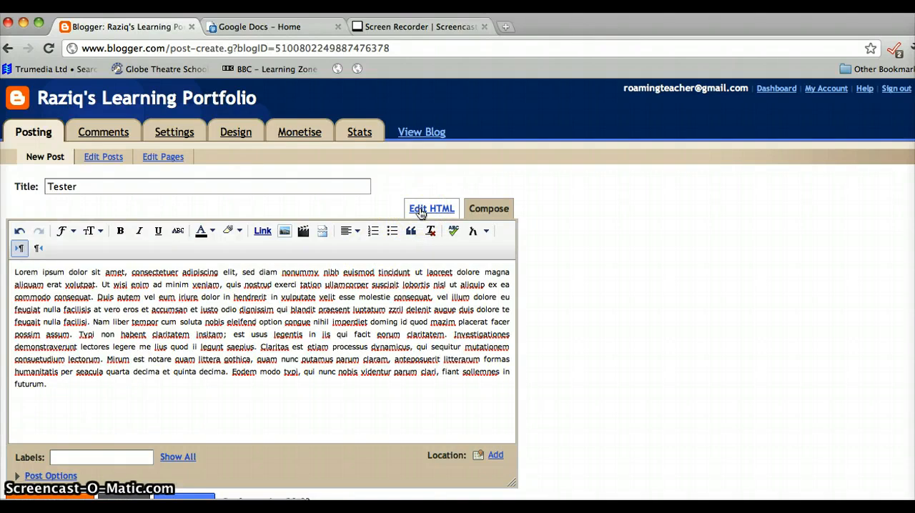
- Show the post's HTML source and place the cursor after the final closing div tag
{"action": "left_click", "coordinate": [421, 211]}
{"action": "left_click_drag", "start_coordinate": [515, 256], "coordinate": [510, 314]}
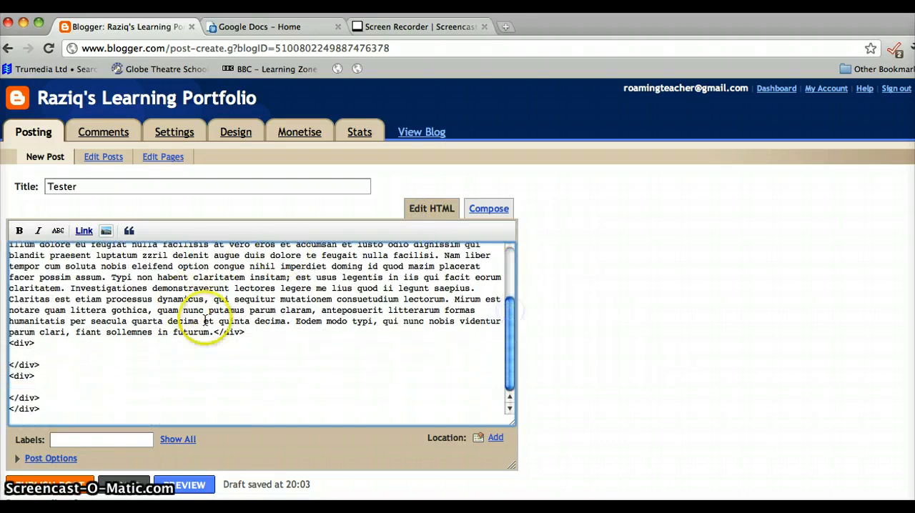
{"action": "left_click", "coordinate": [79, 415]}
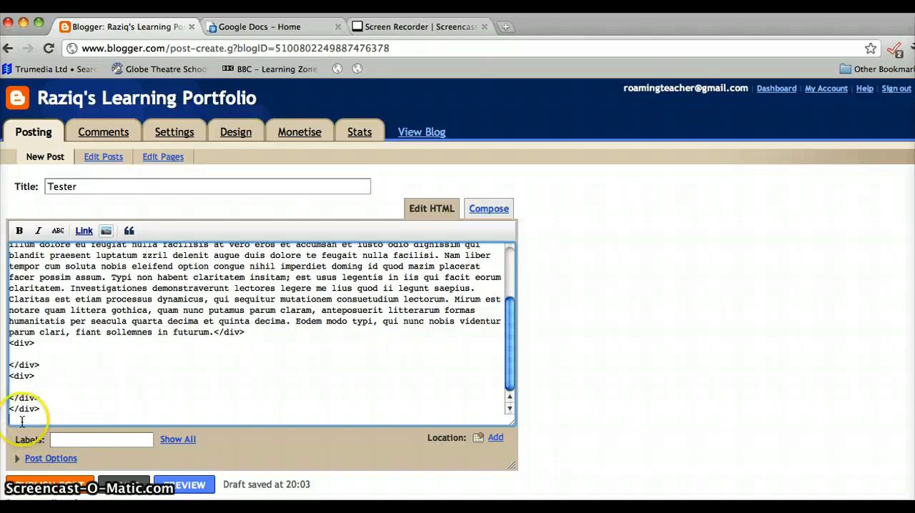
- Switch to Google Docs, open the Tester document and look at its sharing settings without changing them
{"action": "left_click", "coordinate": [271, 25]}
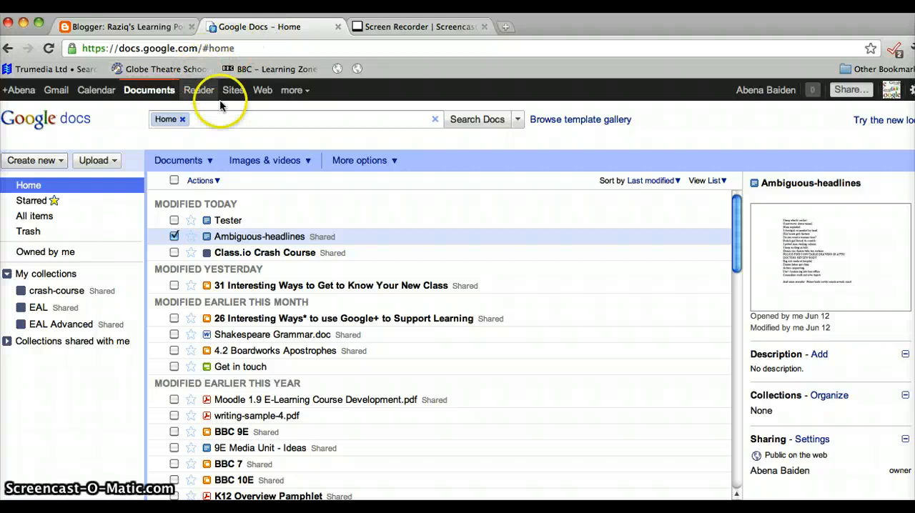
{"action": "left_click", "coordinate": [230, 222]}
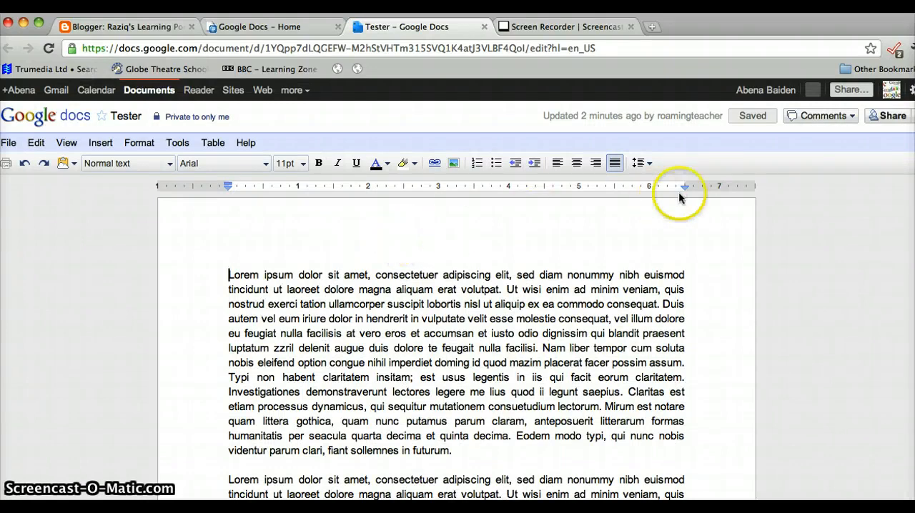
{"action": "left_click", "coordinate": [904, 120]}
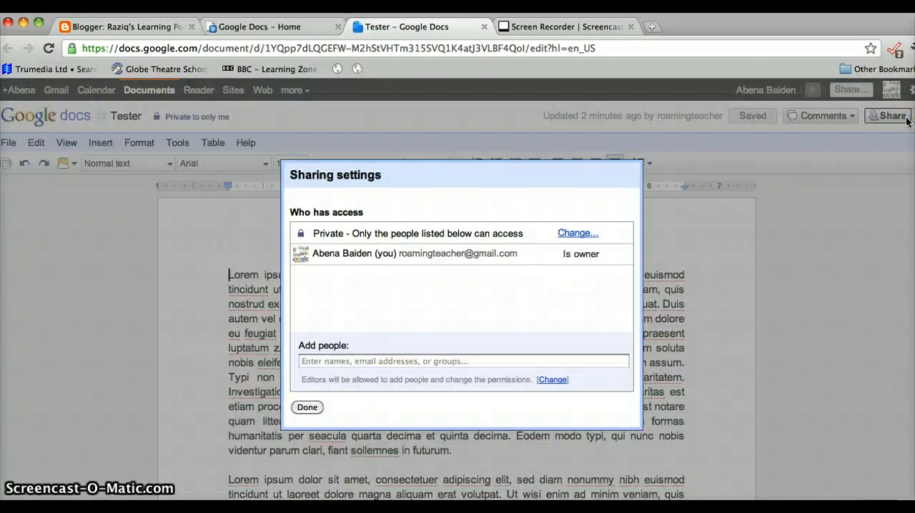
{"action": "left_click", "coordinate": [322, 406]}
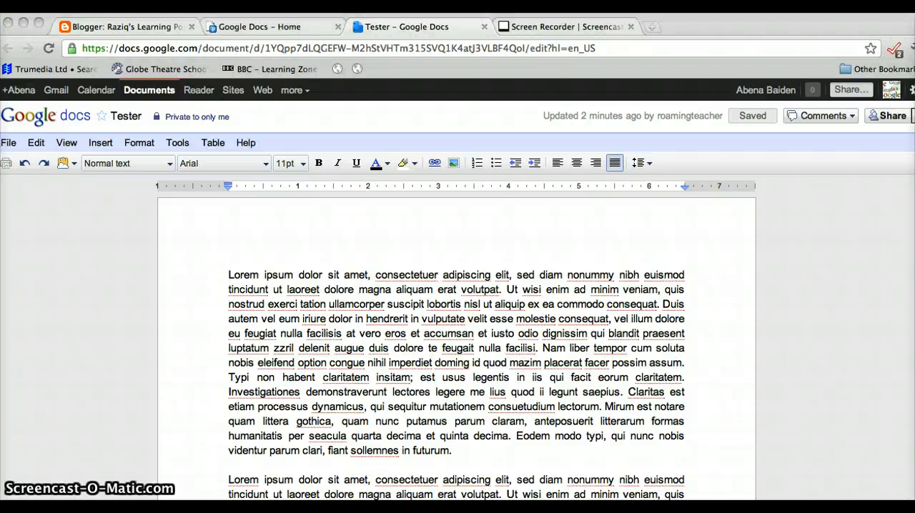
- Publish the Tester document to the web, keeping automatic republishing on changes enabled
{"action": "left_click", "coordinate": [890, 116]}
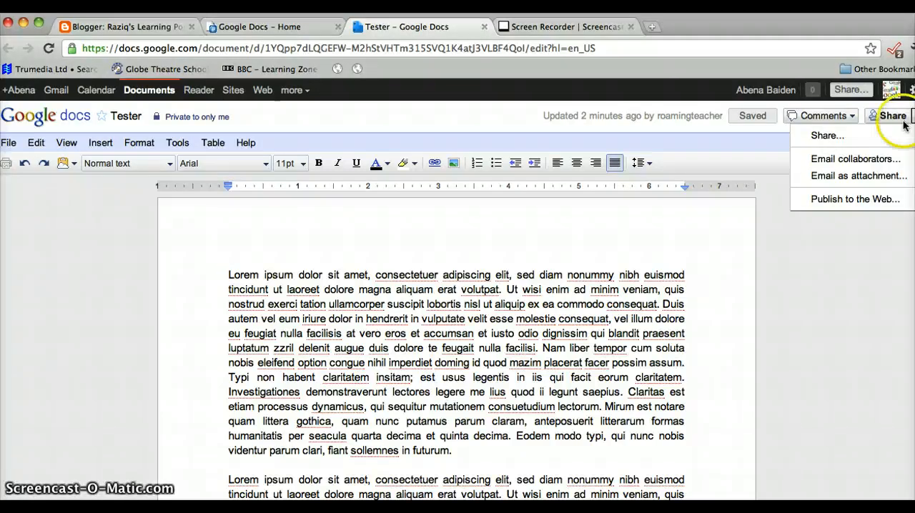
{"action": "left_click", "coordinate": [862, 200]}
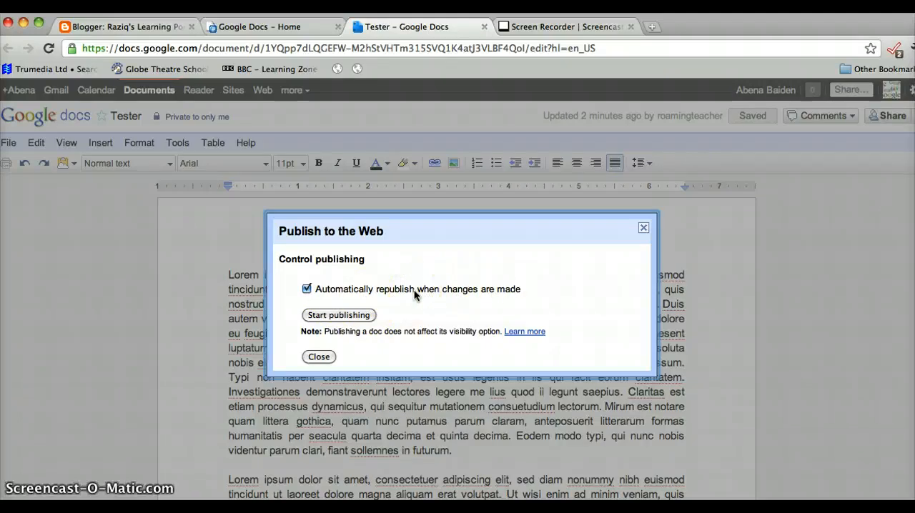
{"action": "left_click", "coordinate": [333, 316]}
{"action": "left_click", "coordinate": [559, 195]}
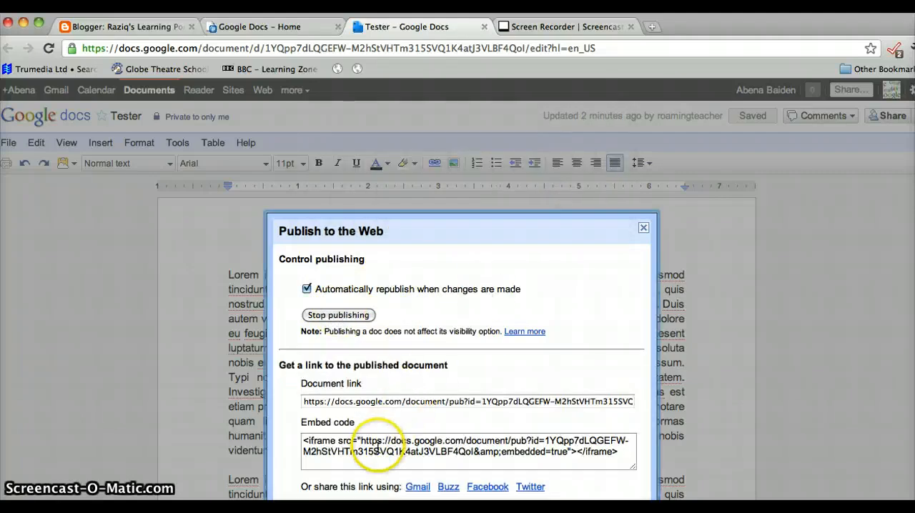
- Copy the full iframe embed code of the published document
{"action": "left_click", "coordinate": [377, 448]}
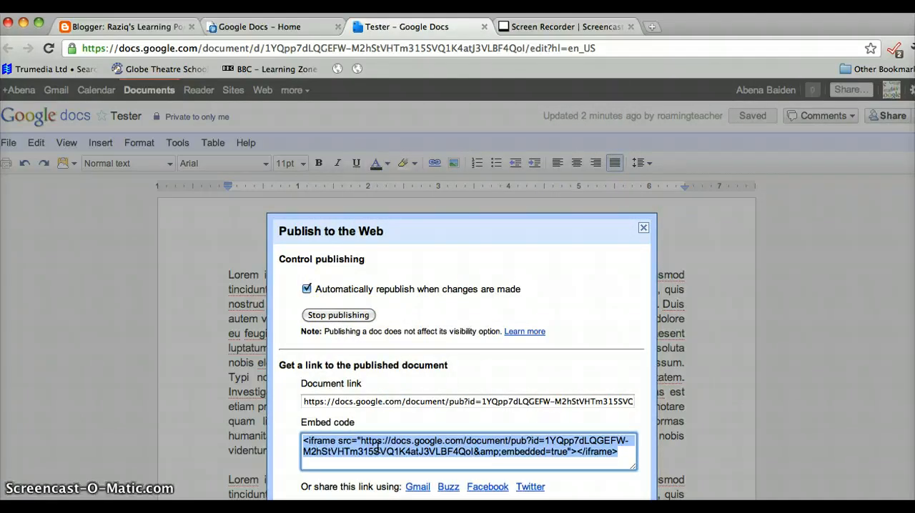
{"action": "right_click", "coordinate": [377, 448]}
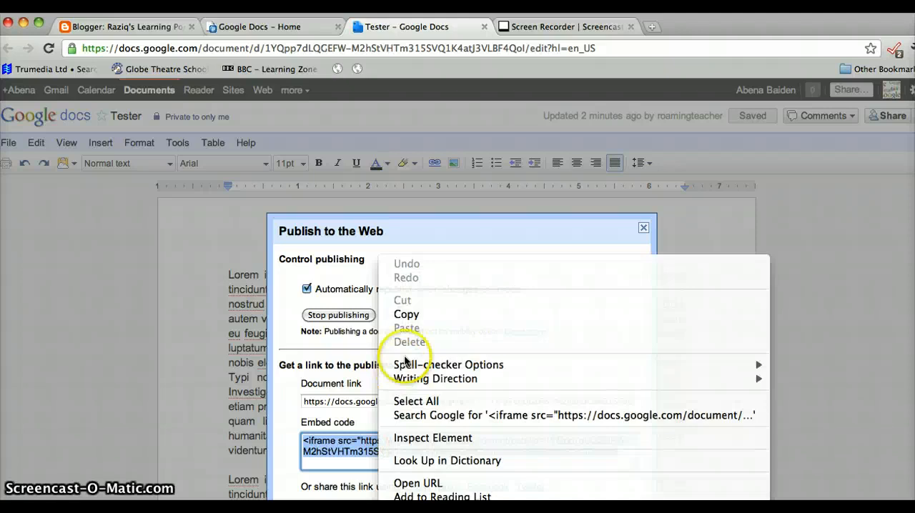
{"action": "left_click", "coordinate": [409, 316]}
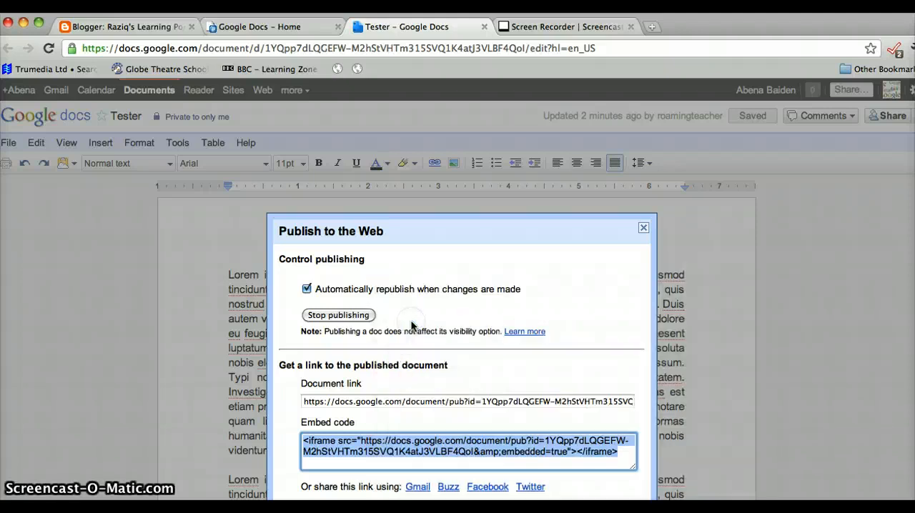
{"action": "right_click", "coordinate": [398, 441]}
{"action": "left_click", "coordinate": [456, 315]}
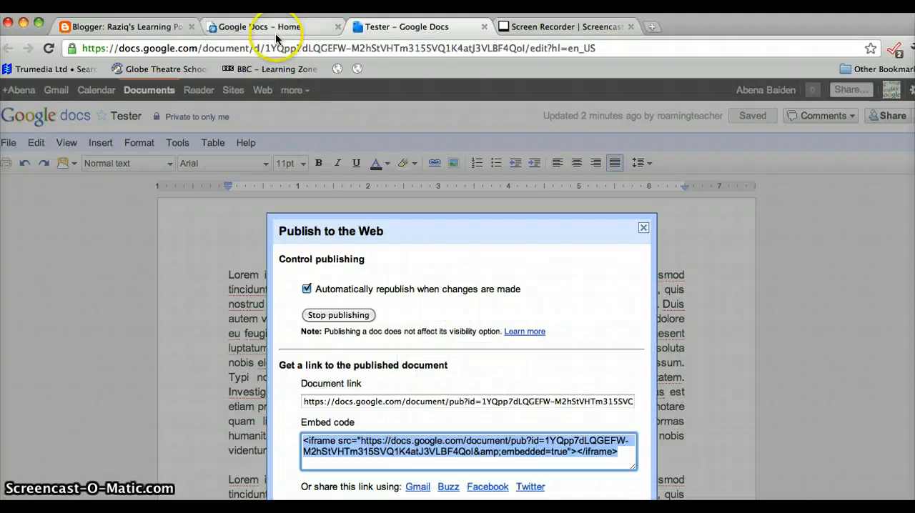
- Return to the Blogger post and paste the embed code at the end of its HTML source
{"action": "left_click", "coordinate": [167, 30]}
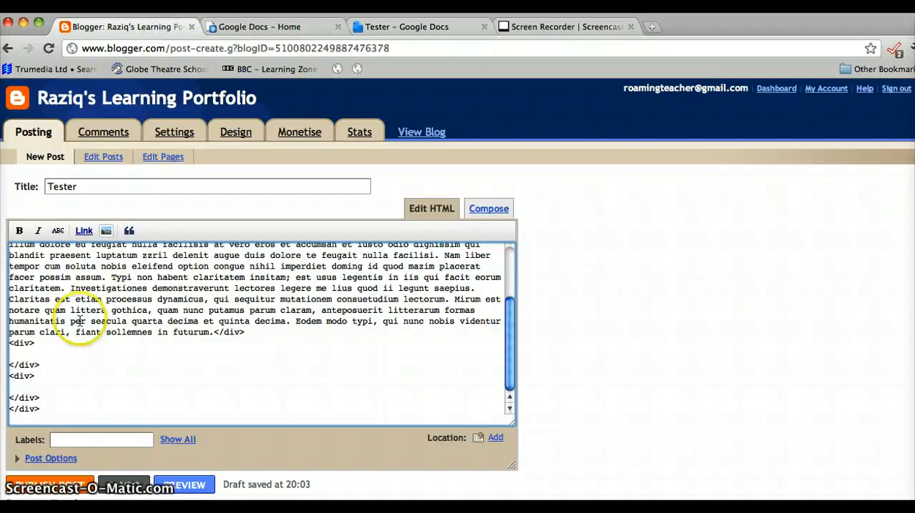
{"action": "right_click", "coordinate": [49, 416]}
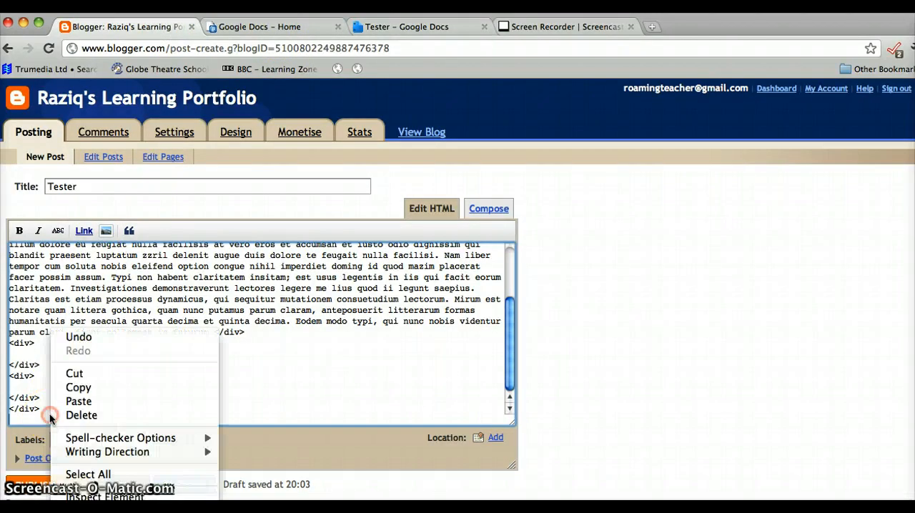
{"action": "left_click", "coordinate": [76, 402]}
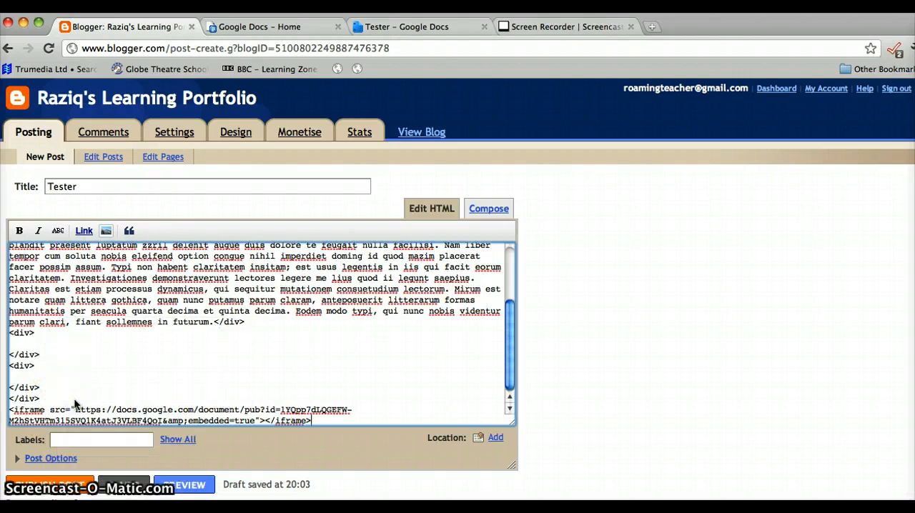
- Switch the post to the Compose view and inspect the size of the embedded document below the text
{"action": "left_click", "coordinate": [477, 210]}
{"action": "left_click_drag", "start_coordinate": [512, 273], "coordinate": [509, 357]}
{"action": "left_click", "coordinate": [154, 364]}
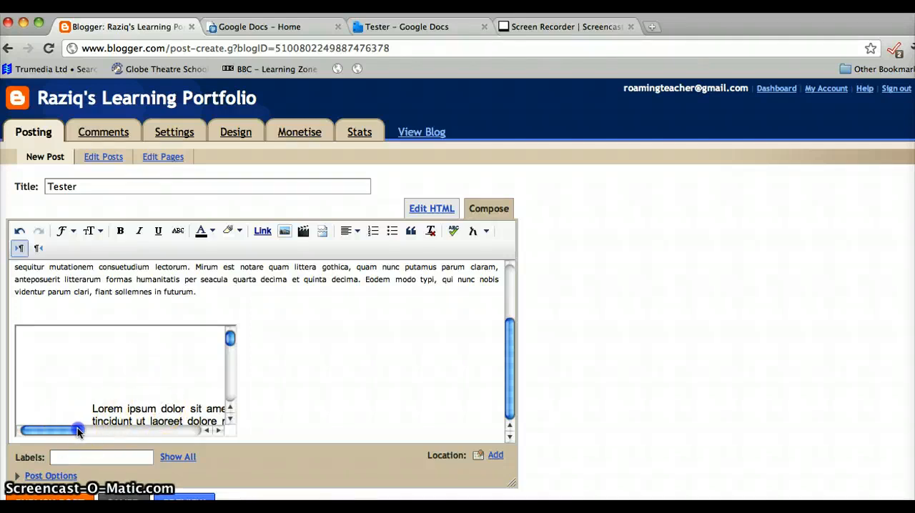
{"action": "mouse_move", "coordinate": [78, 431]}
{"action": "left_mouse_down"}
{"action": "mouse_move", "coordinate": [203, 436]}
{"action": "mouse_move", "coordinate": [73, 438]}
{"action": "left_mouse_up"}
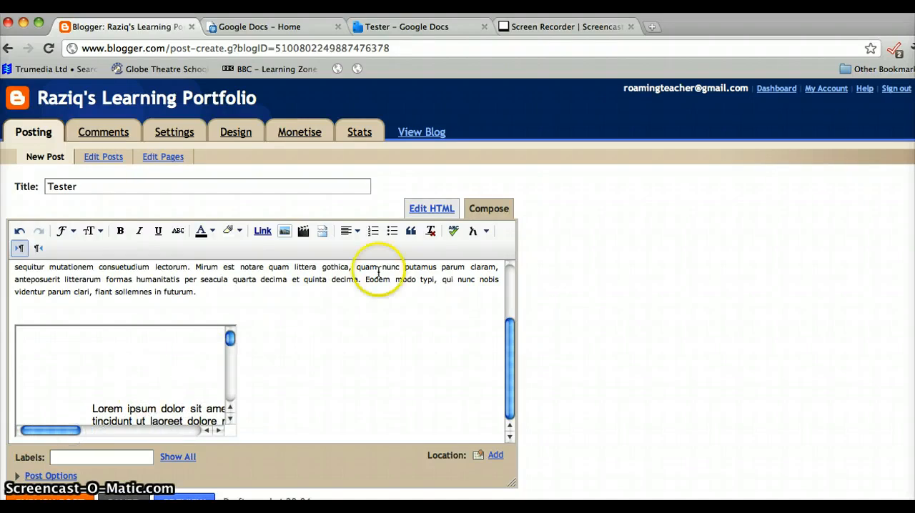
- Add width="600" to the iframe tag in the post's HTML source
{"action": "left_click", "coordinate": [428, 212]}
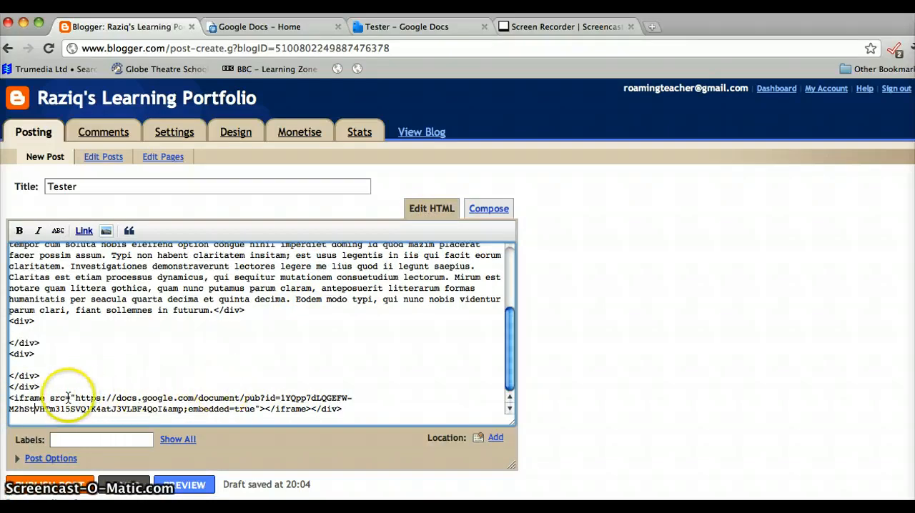
{"action": "left_click", "coordinate": [46, 398]}
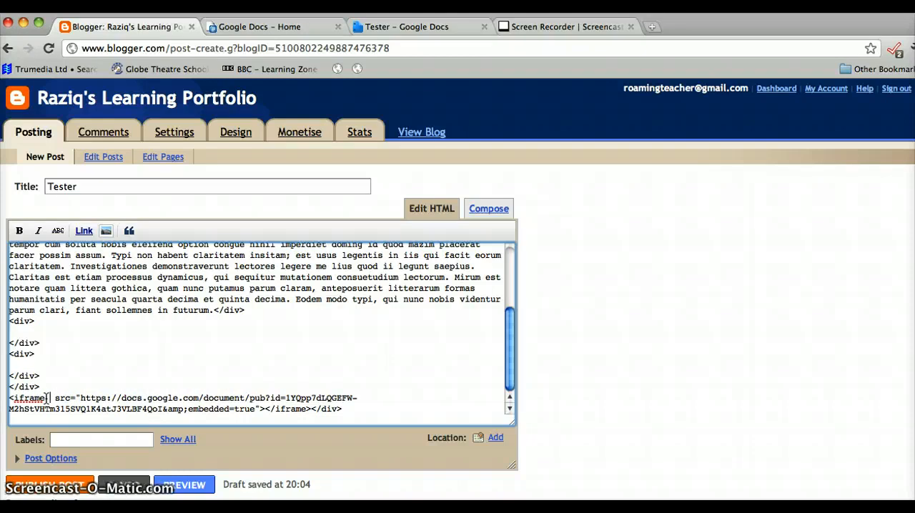
{"action": "type", "text": "width"}
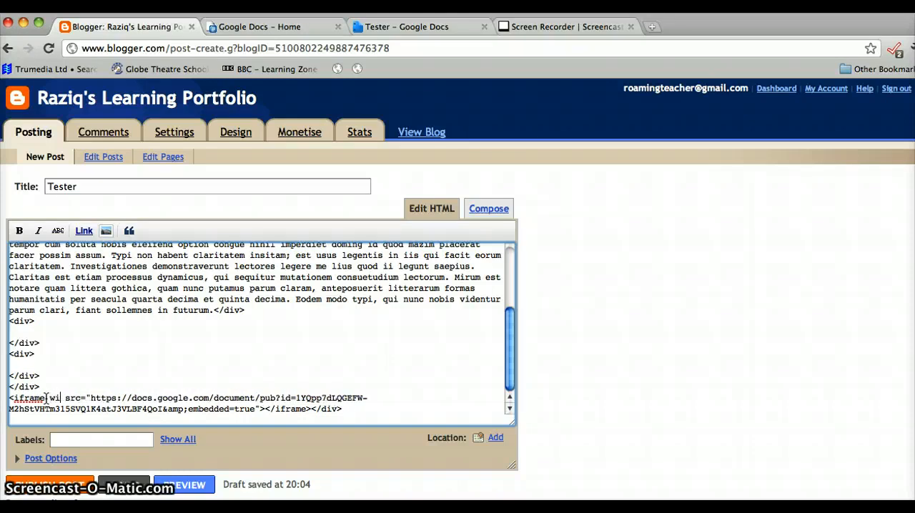
{"action": "type", "text": "="}
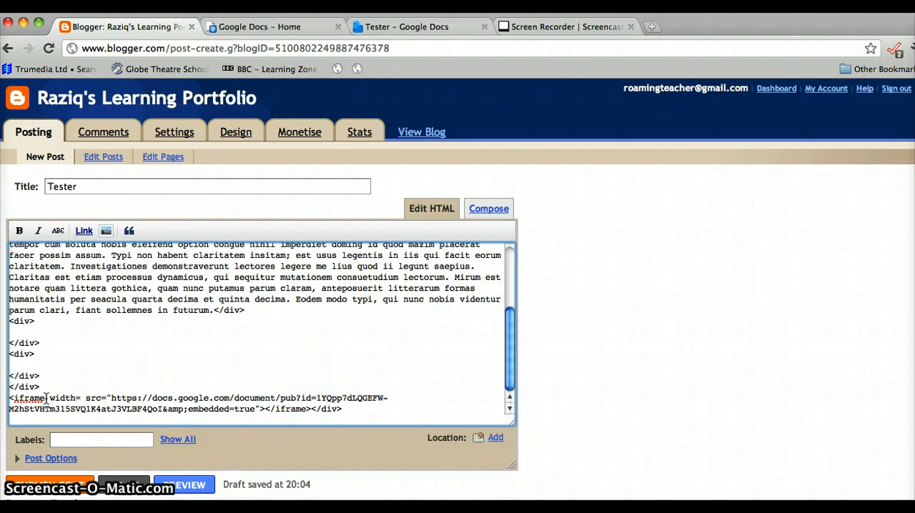
{"action": "type", "text": "\""}
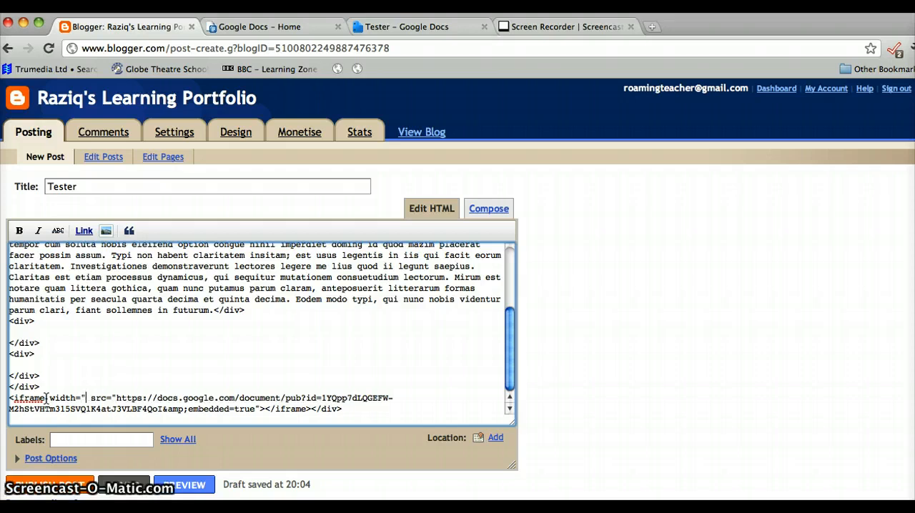
{"action": "type", "text": "600"}
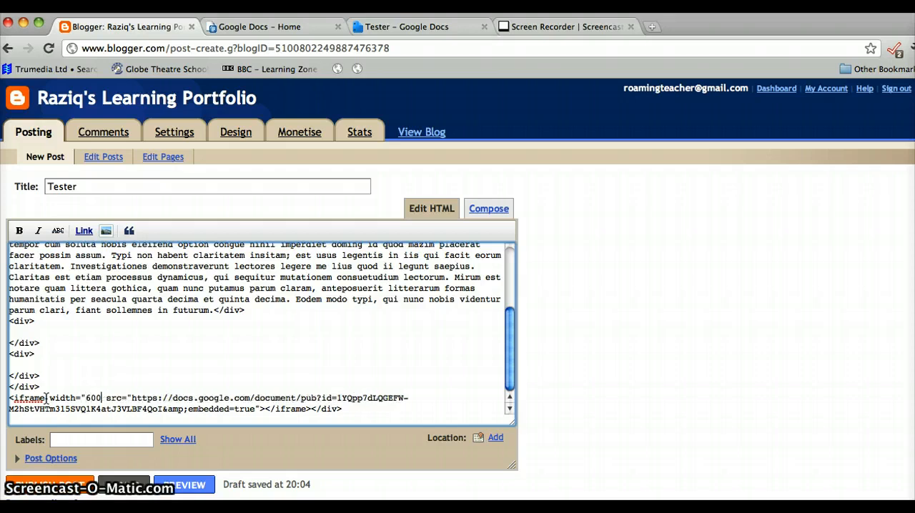
{"action": "type", "text": "\""}
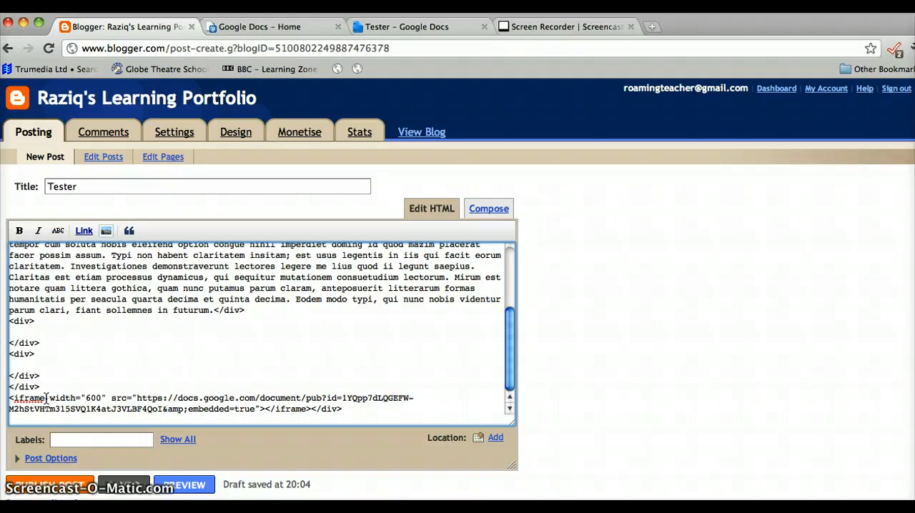
{"action": "type", "text": " height"}
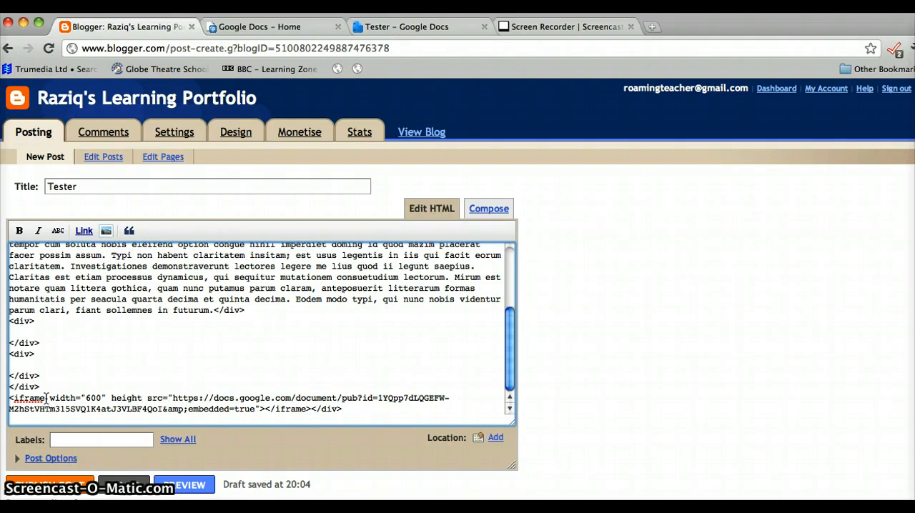
{"action": "type", "text": "="}
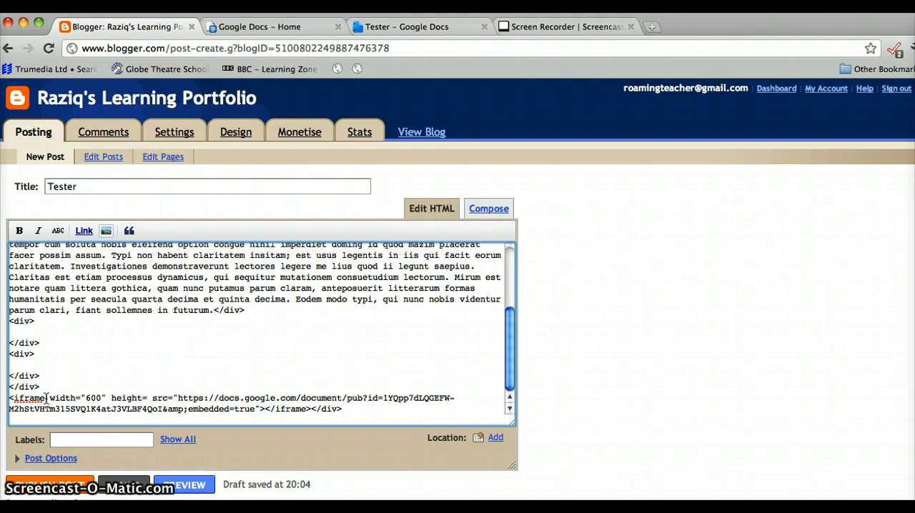
{"action": "type", "text": "\"8"}
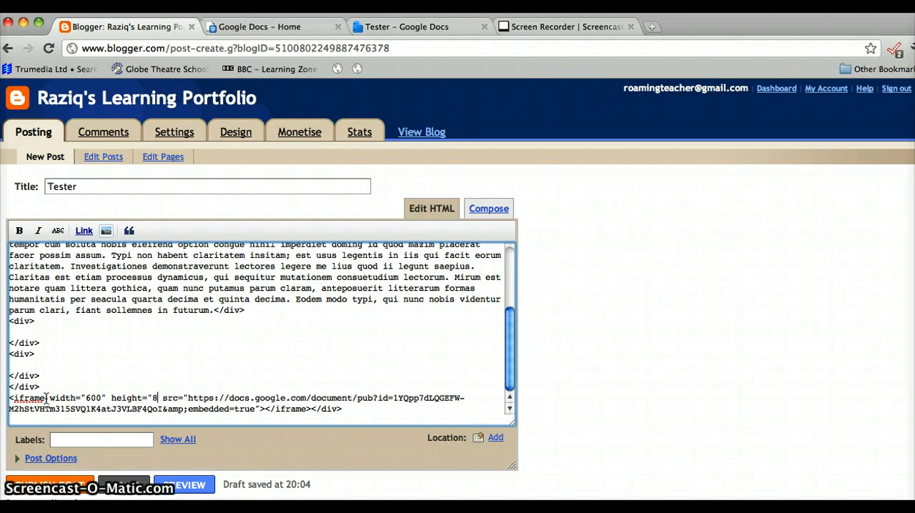
{"action": "type", "text": "00\""}
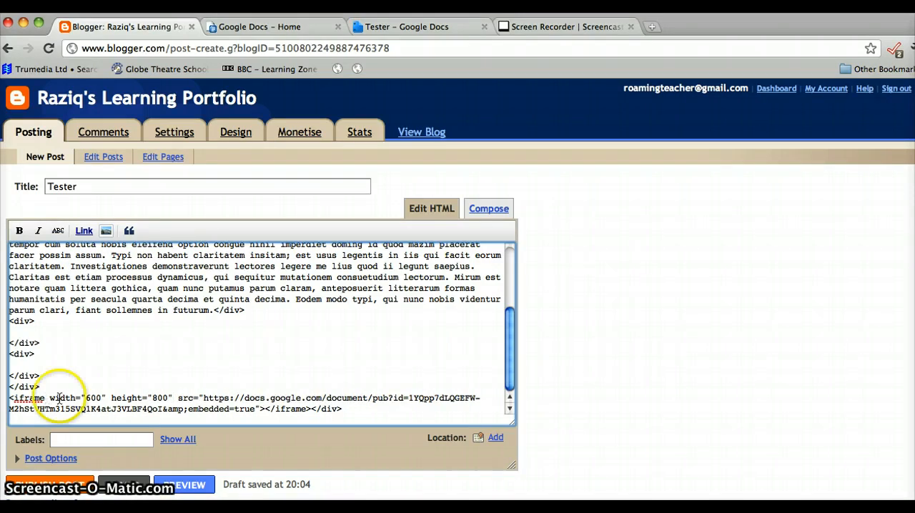
- Return to the Compose view and examine the resized embedded document from top to bottom
{"action": "left_click", "coordinate": [472, 215]}
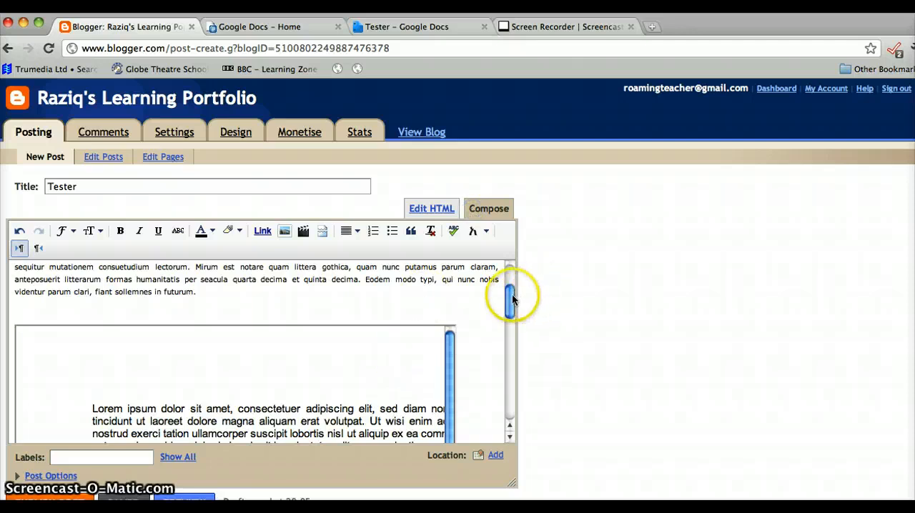
{"action": "left_click_drag", "start_coordinate": [512, 299], "coordinate": [501, 413]}
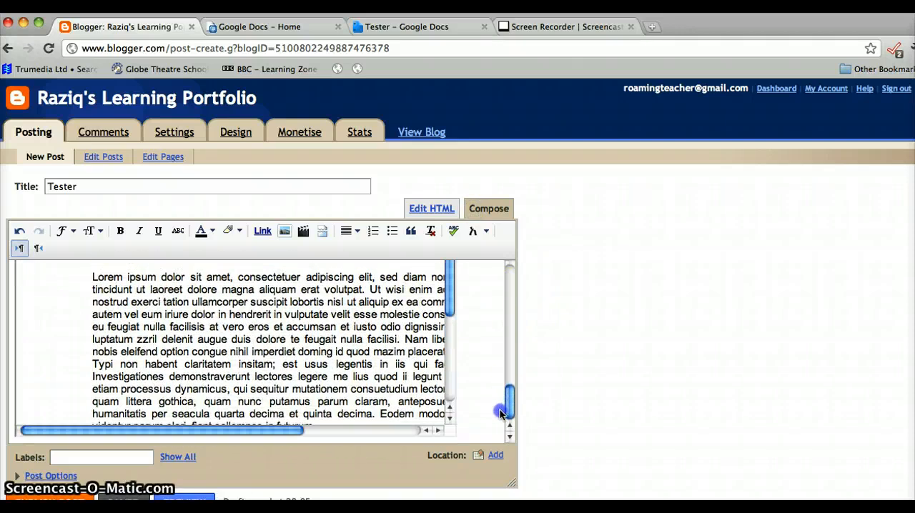
{"action": "mouse_move", "coordinate": [275, 436]}
{"action": "left_mouse_down"}
{"action": "mouse_move", "coordinate": [341, 429]}
{"action": "mouse_move", "coordinate": [276, 431]}
{"action": "left_mouse_up"}
{"action": "left_click_drag", "start_coordinate": [508, 405], "coordinate": [506, 281]}
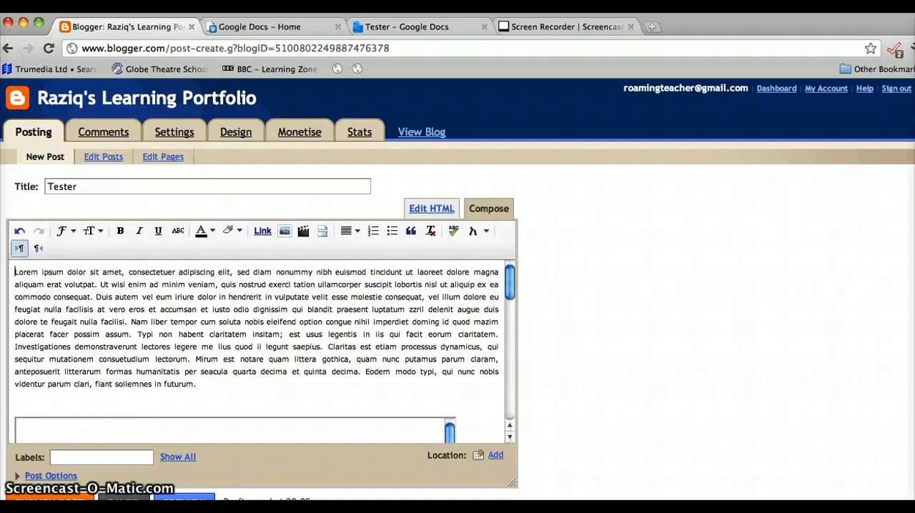
- Show all existing labels for the post and assign it the Creative Writing label
{"action": "scroll", "coordinate": [458, 286], "scroll_direction": "down", "scroll_amount": 3}
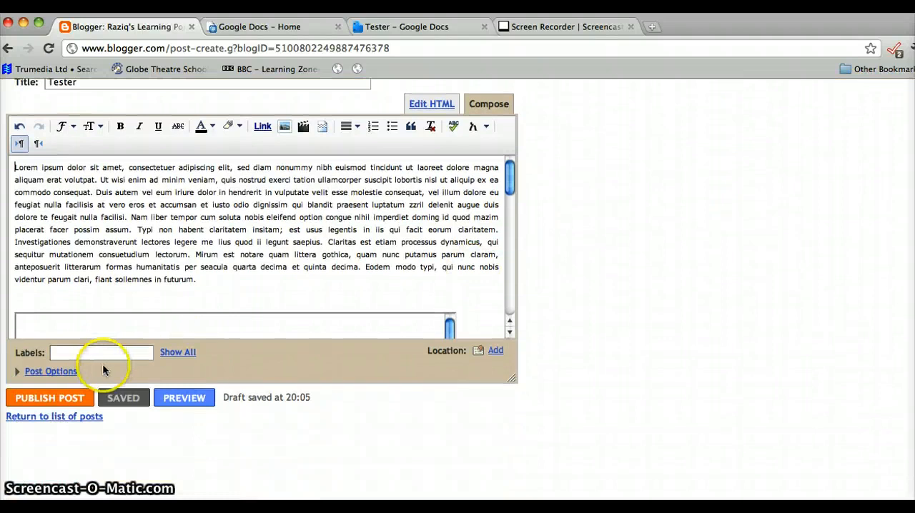
{"action": "left_click", "coordinate": [166, 353]}
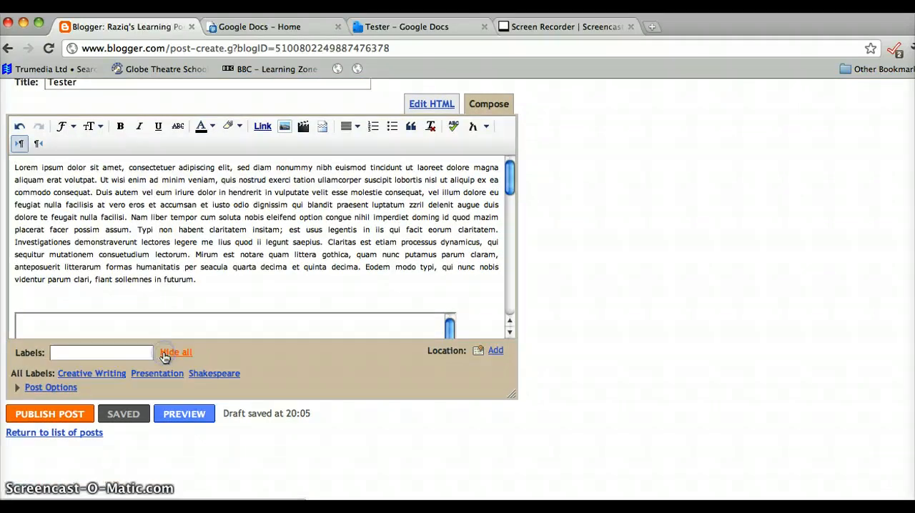
{"action": "left_click", "coordinate": [106, 378]}
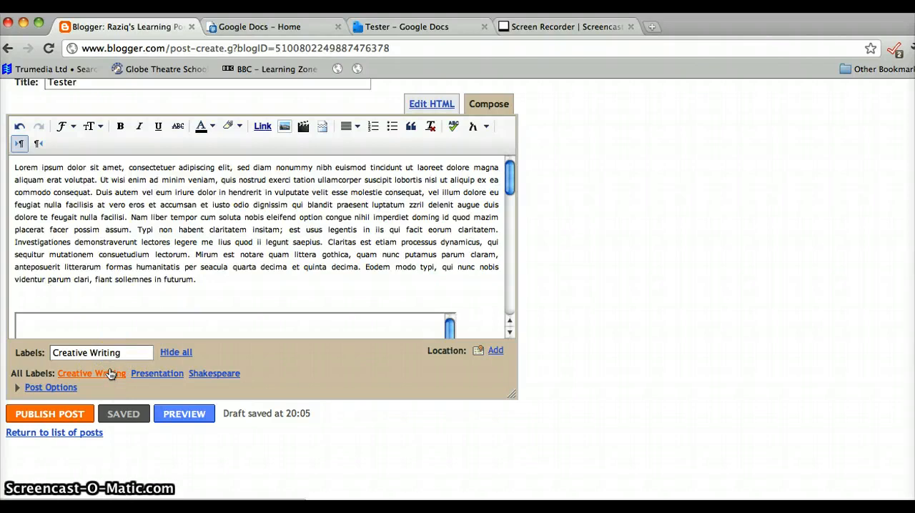
- Preview the post and examine how the embedded document frame fits between the post text and the sidebar
{"action": "left_click", "coordinate": [184, 416]}
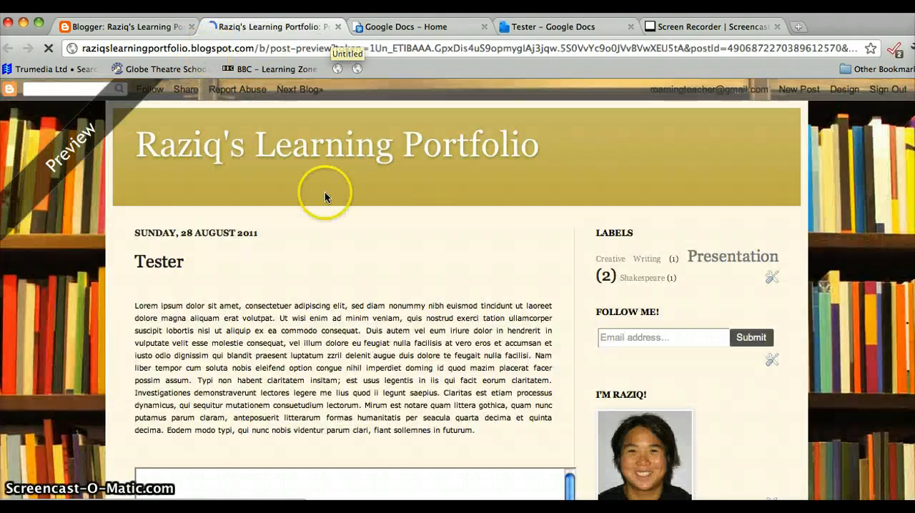
{"action": "scroll", "coordinate": [906, 306], "scroll_direction": "down", "scroll_amount": 10}
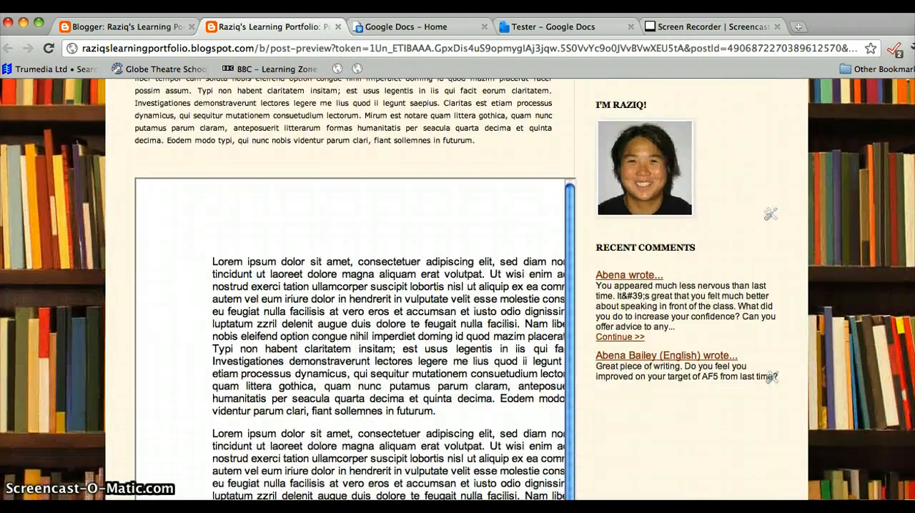
{"action": "scroll", "coordinate": [907, 306], "scroll_direction": "up", "scroll_amount": 8}
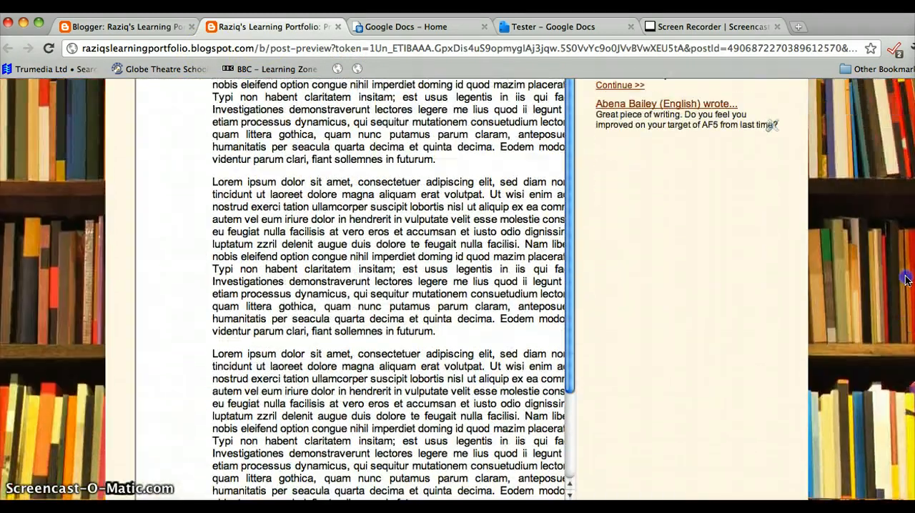
{"action": "scroll", "coordinate": [908, 179], "scroll_direction": "up", "scroll_amount": 3}
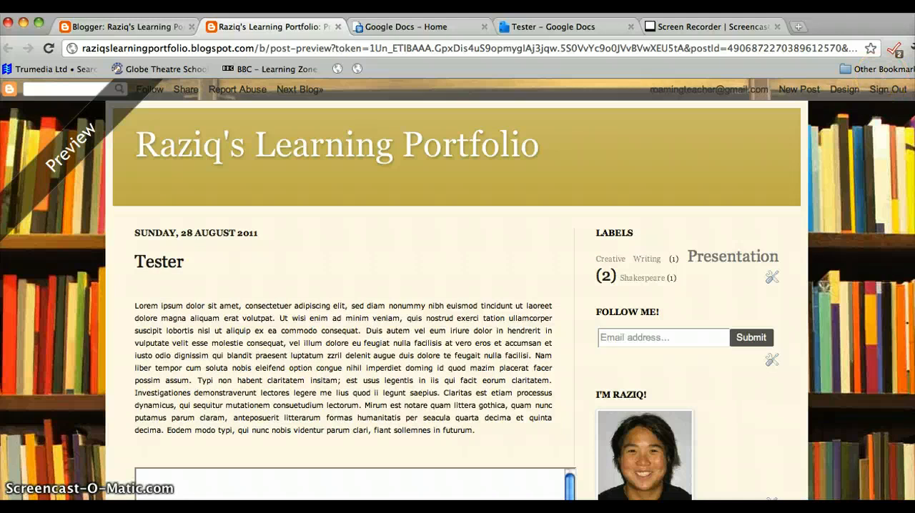
{"action": "scroll", "coordinate": [906, 234], "scroll_direction": "down", "scroll_amount": 10}
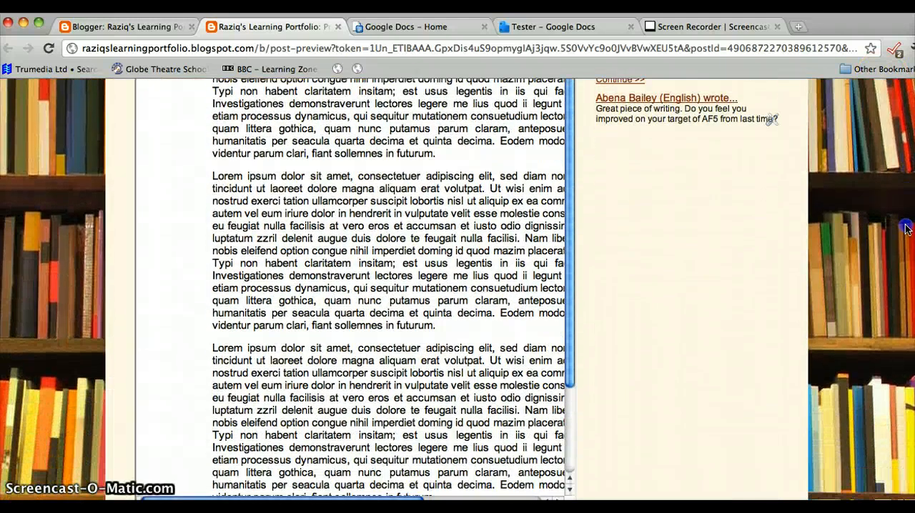
{"action": "scroll", "coordinate": [906, 235], "scroll_direction": "down", "scroll_amount": 2}
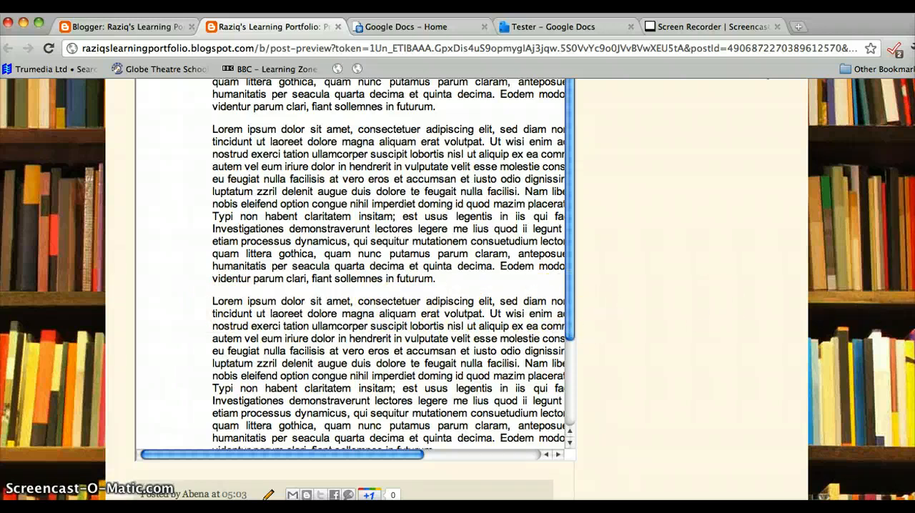
{"action": "scroll", "coordinate": [457, 286], "scroll_direction": "up", "scroll_amount": 5}
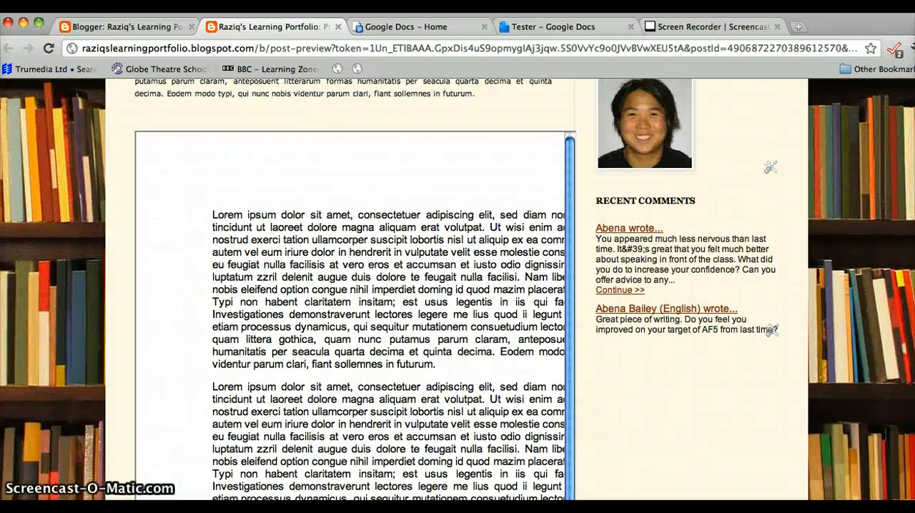
{"action": "scroll", "coordinate": [458, 286], "scroll_direction": "up", "scroll_amount": 4}
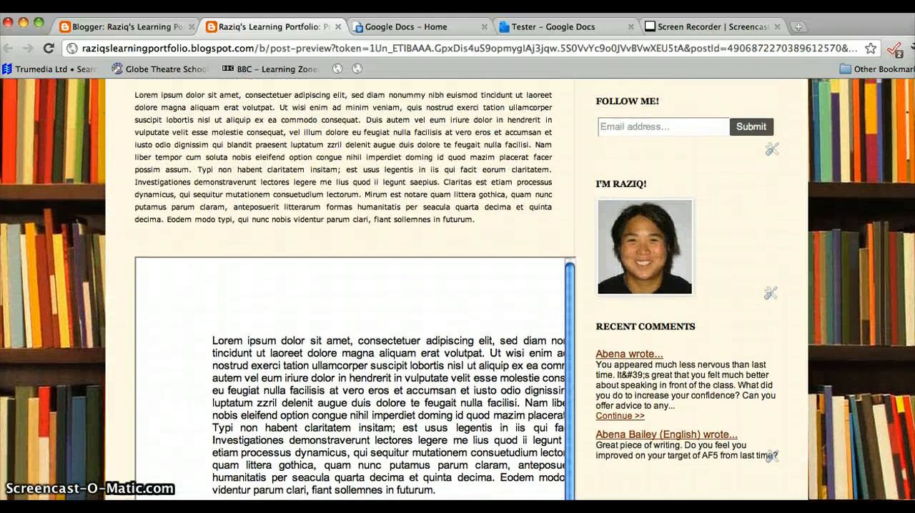
{"action": "scroll", "coordinate": [518, 343], "scroll_direction": "down", "scroll_amount": 8}
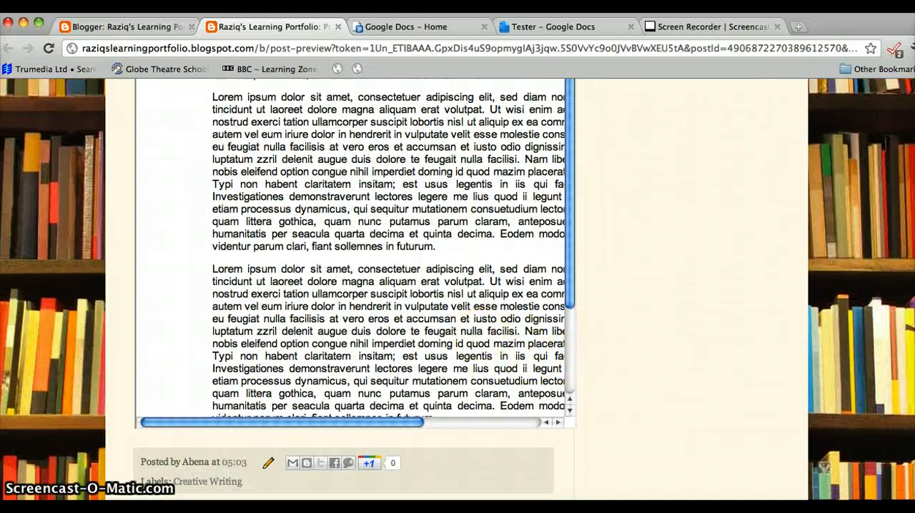
{"action": "scroll", "coordinate": [762, 179], "scroll_direction": "up", "scroll_amount": 10}
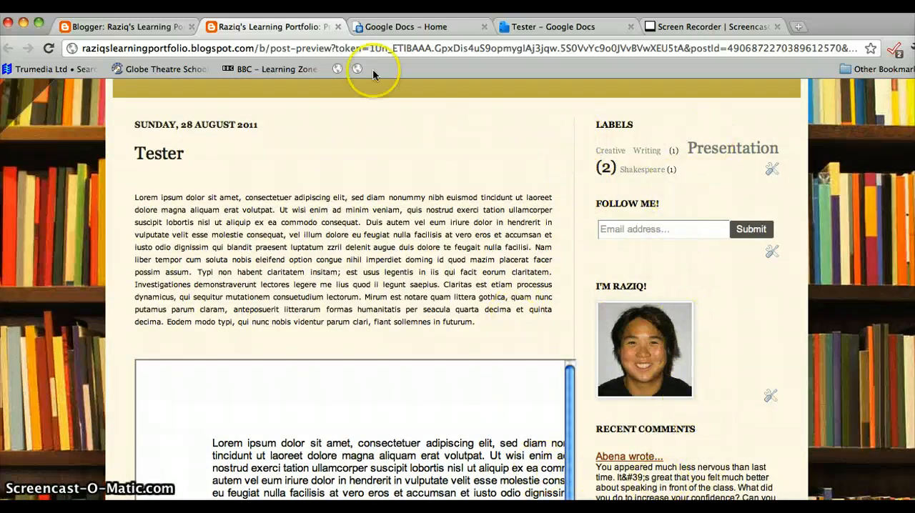
- Return from the preview to the post editor and publish the Tester post
{"action": "left_click", "coordinate": [151, 28]}
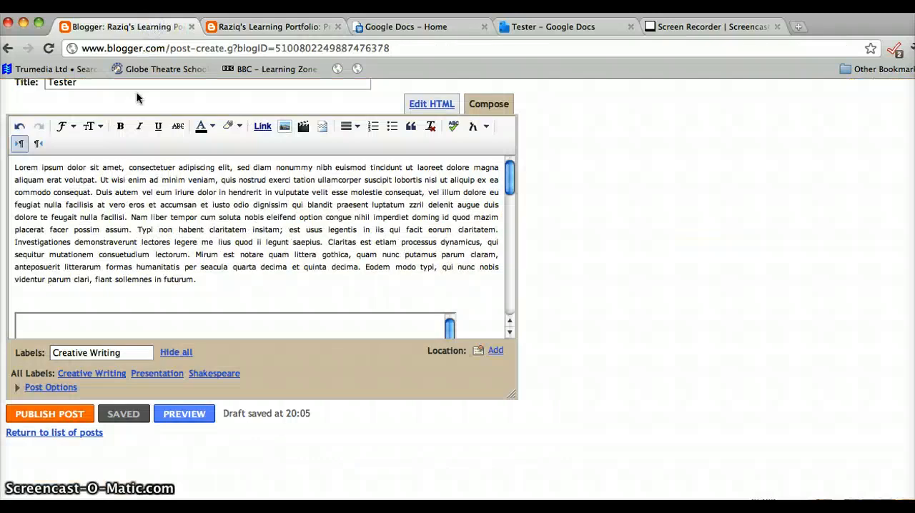
{"action": "left_click", "coordinate": [59, 414]}
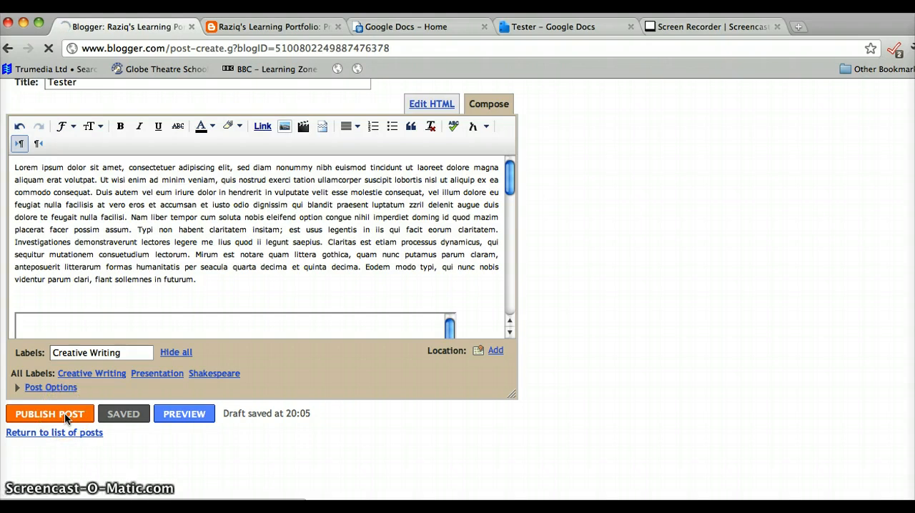
- Switch to the Tester document in Google Docs and close its Publish to the Web dialog
{"action": "left_click", "coordinate": [529, 28]}
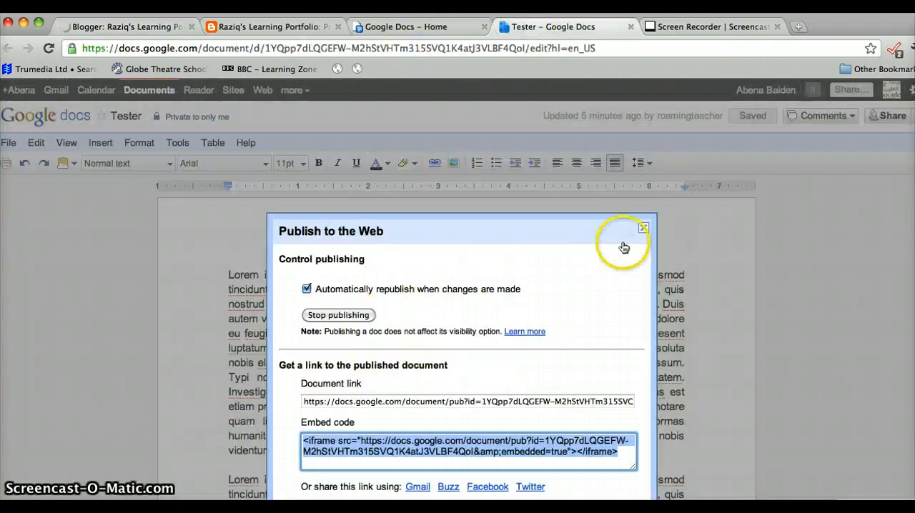
{"action": "left_click_drag", "start_coordinate": [605, 233], "coordinate": [604, 158]}
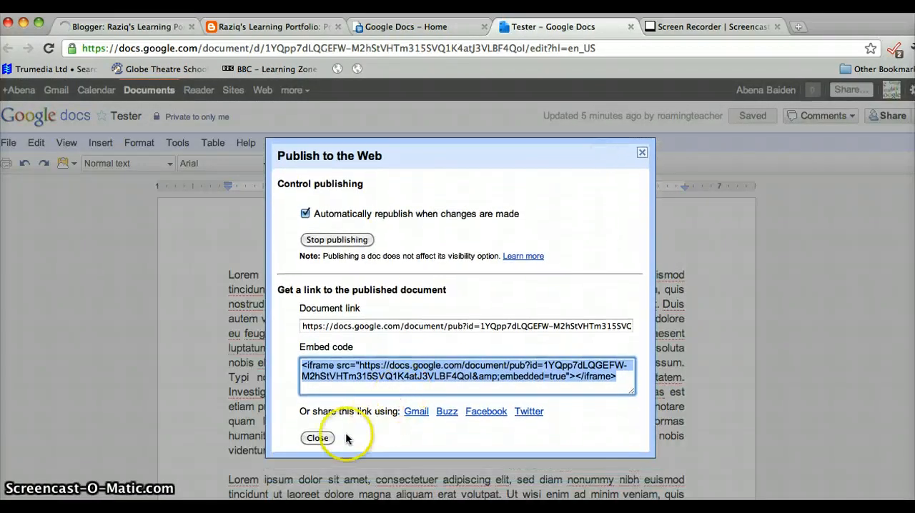
{"action": "left_click", "coordinate": [317, 436]}
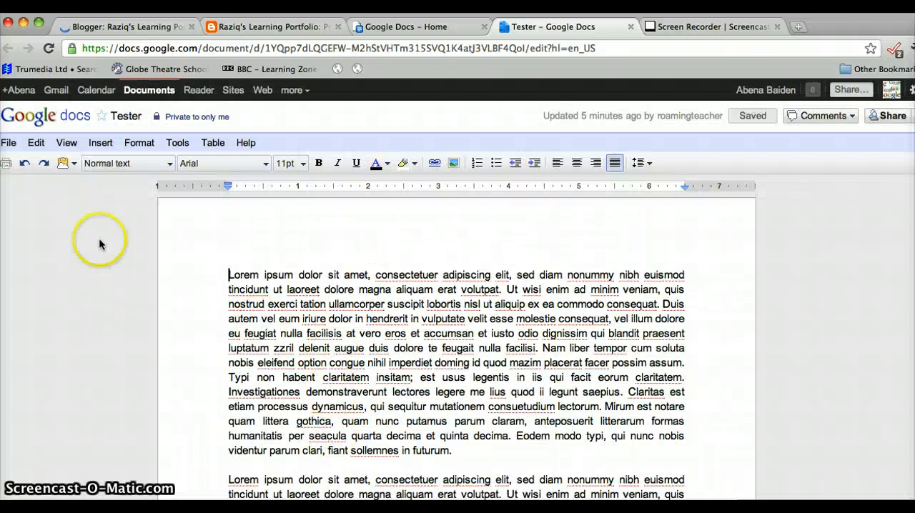
- Set the Tester document's paper size to A4 (210mm x 297mm) in the page setup and save the document
{"action": "left_click", "coordinate": [11, 144]}
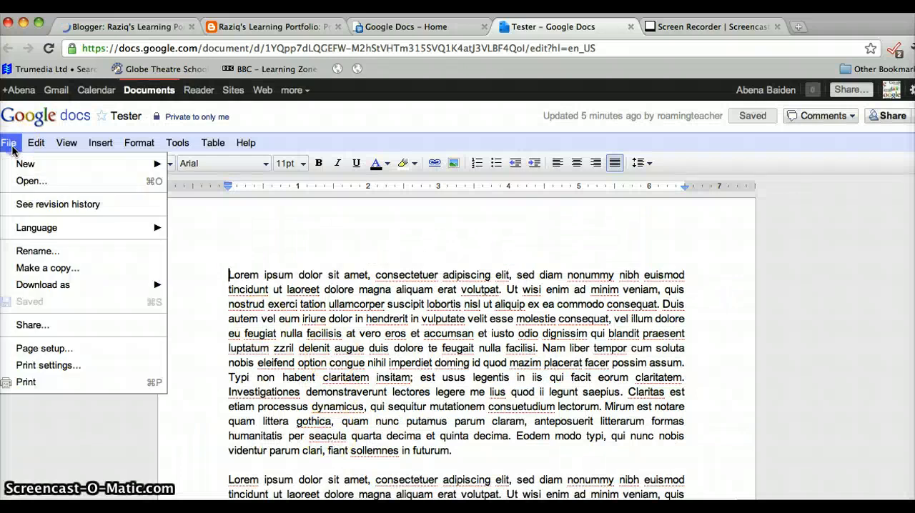
{"action": "left_click", "coordinate": [51, 350]}
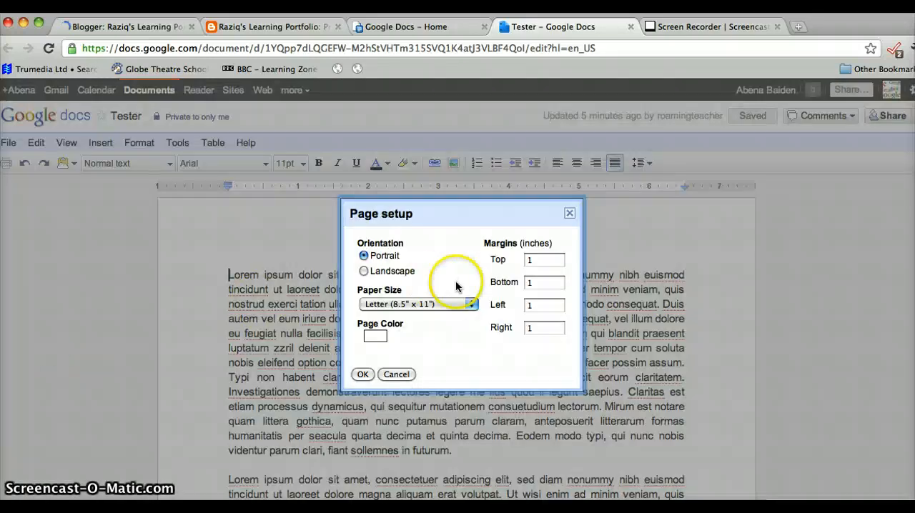
{"action": "left_click", "coordinate": [410, 308]}
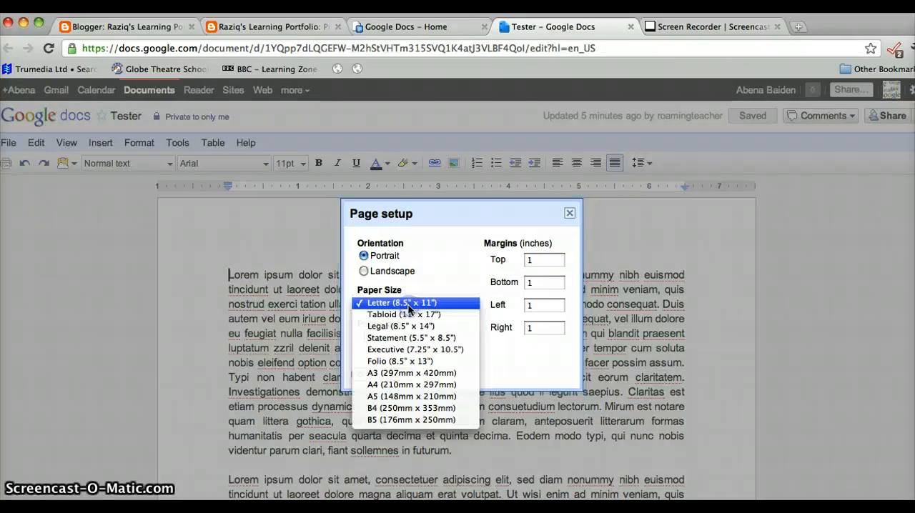
{"action": "left_click", "coordinate": [398, 385]}
{"action": "left_click", "coordinate": [363, 375]}
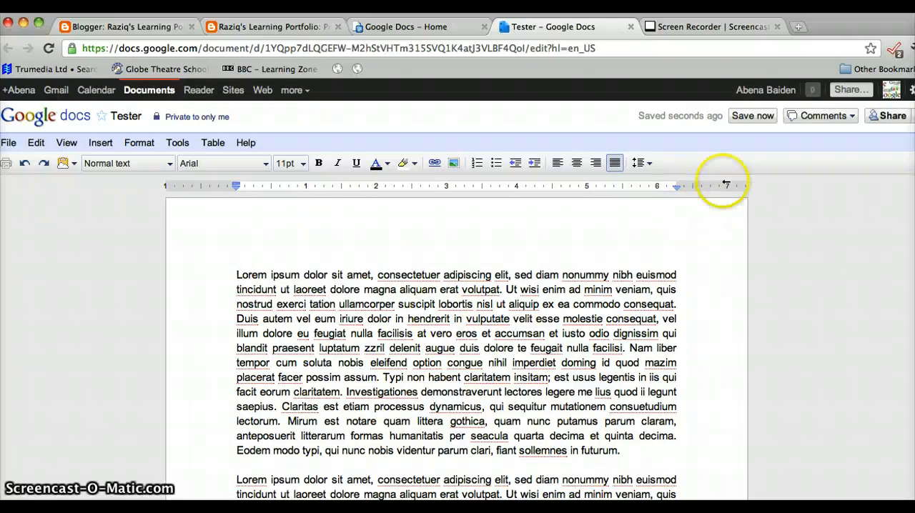
{"action": "left_click", "coordinate": [743, 118]}
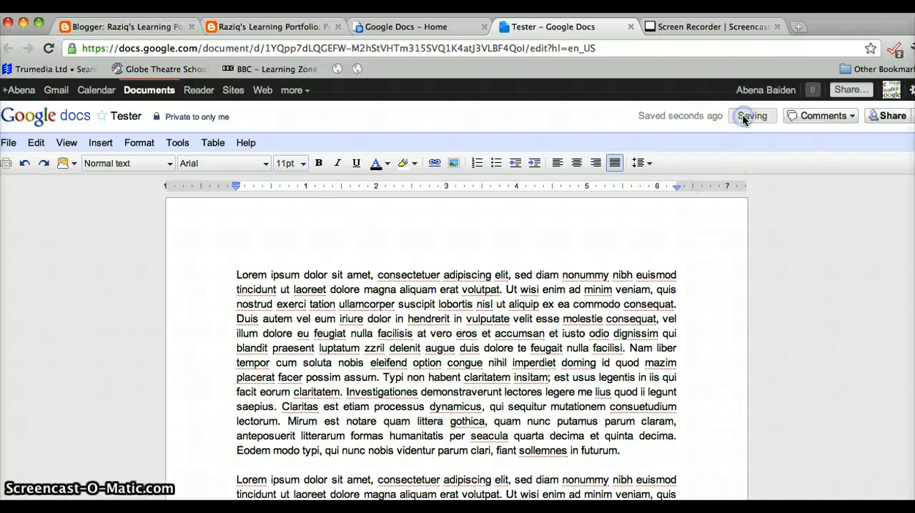
- Switch back to Blogger, open the published Tester post and check the embedded document's layout
{"action": "left_click", "coordinate": [148, 27]}
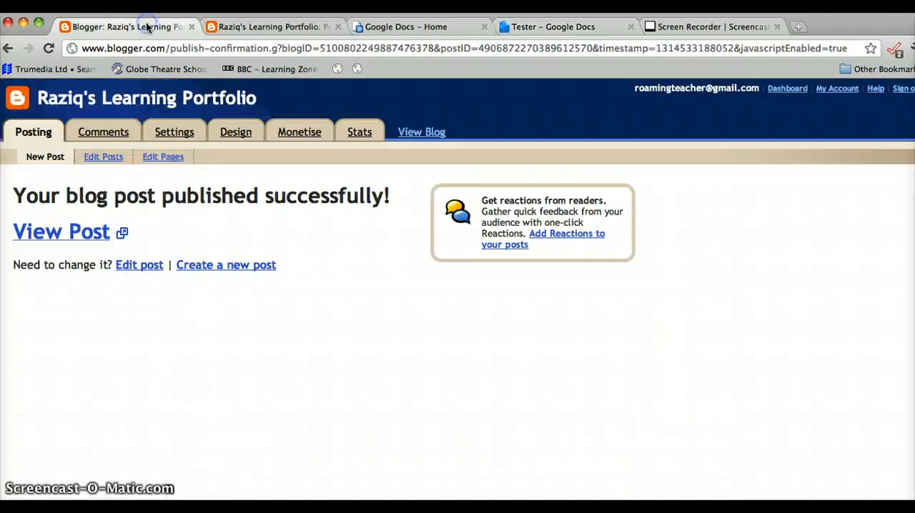
{"action": "left_click", "coordinate": [84, 235]}
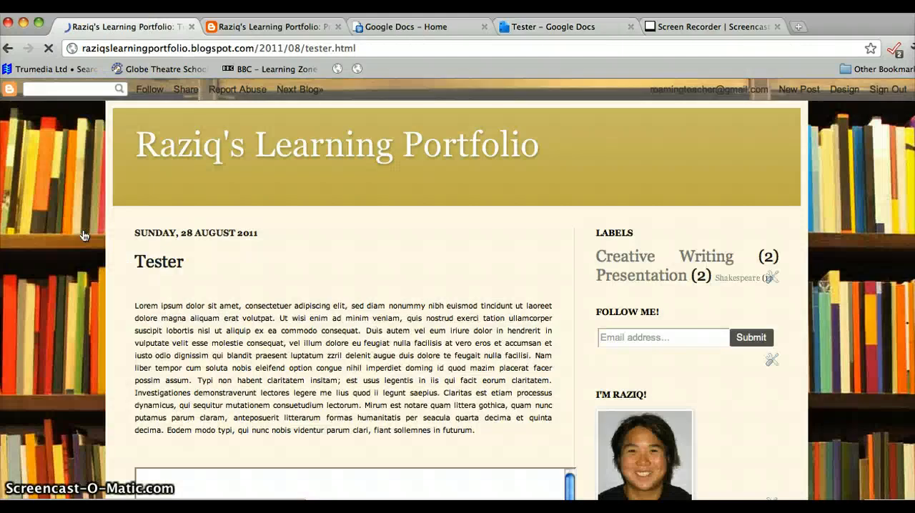
{"action": "scroll", "coordinate": [557, 350], "scroll_direction": "down", "scroll_amount": 15}
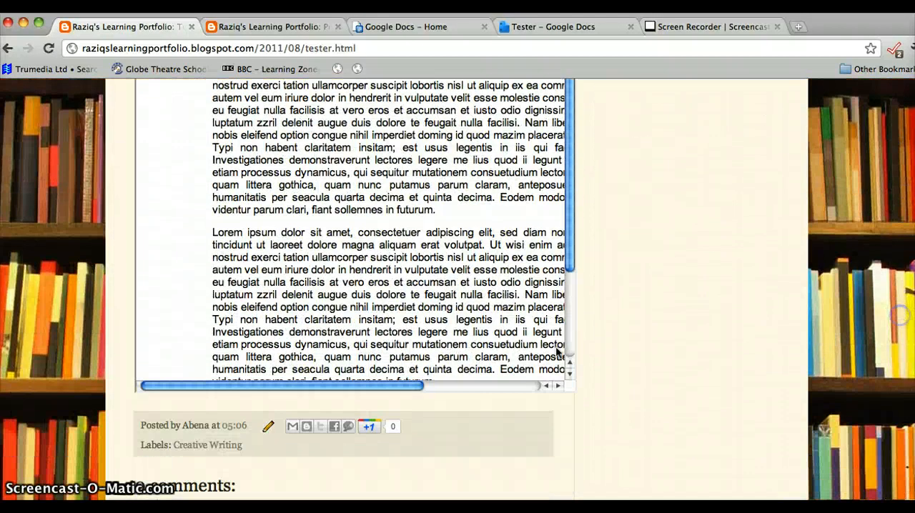
{"action": "mouse_move", "coordinate": [408, 385]}
{"action": "left_mouse_down"}
{"action": "mouse_move", "coordinate": [510, 386]}
{"action": "mouse_move", "coordinate": [411, 396]}
{"action": "left_mouse_up"}
{"action": "scroll", "coordinate": [410, 397], "scroll_direction": "up", "scroll_amount": 15}
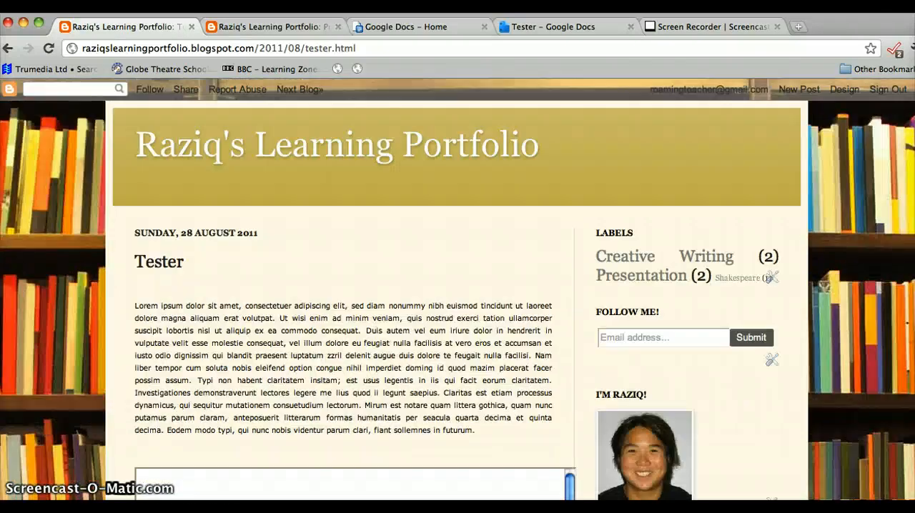